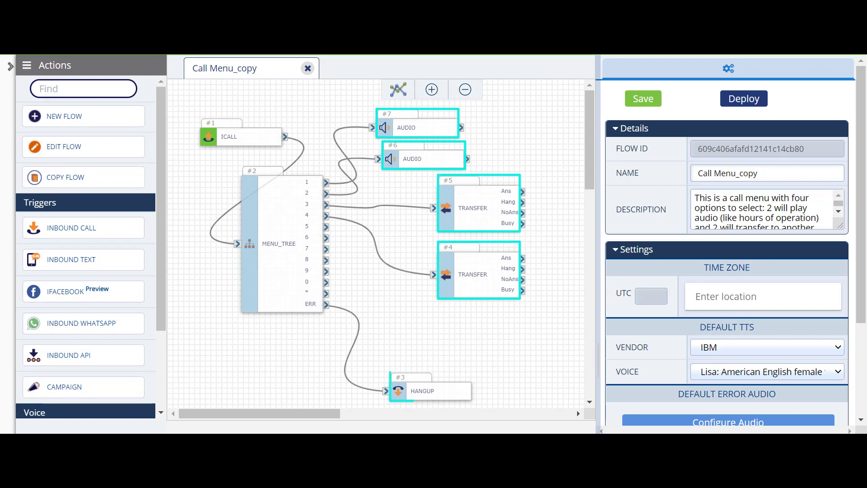
# - Allow spoken input and interruption for the MENU_TREE node, with English as the language
pyautogui.click(284, 275)
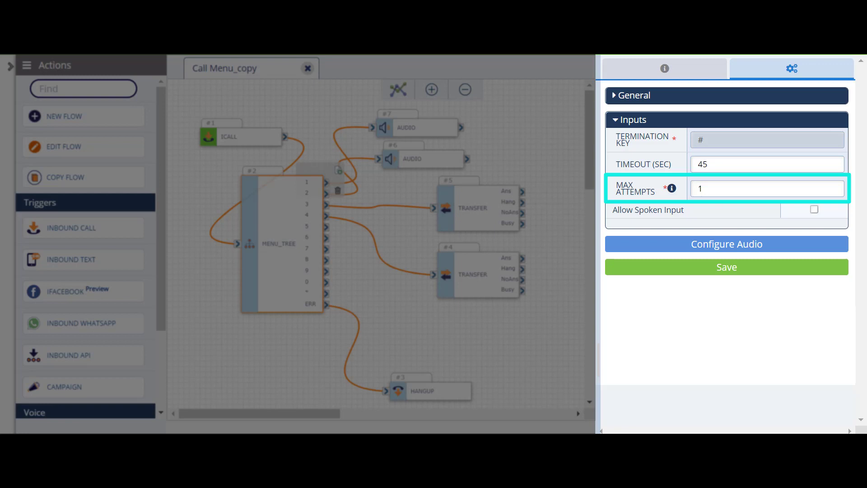
pyautogui.click(815, 210)
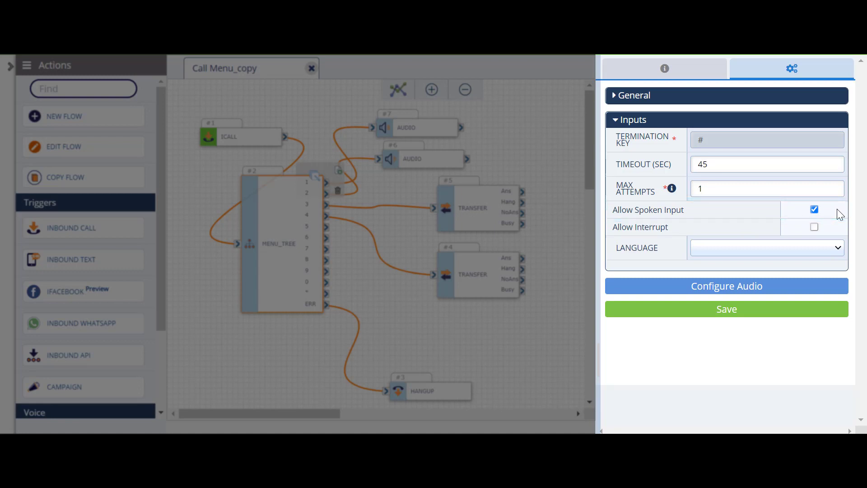
pyautogui.click(816, 227)
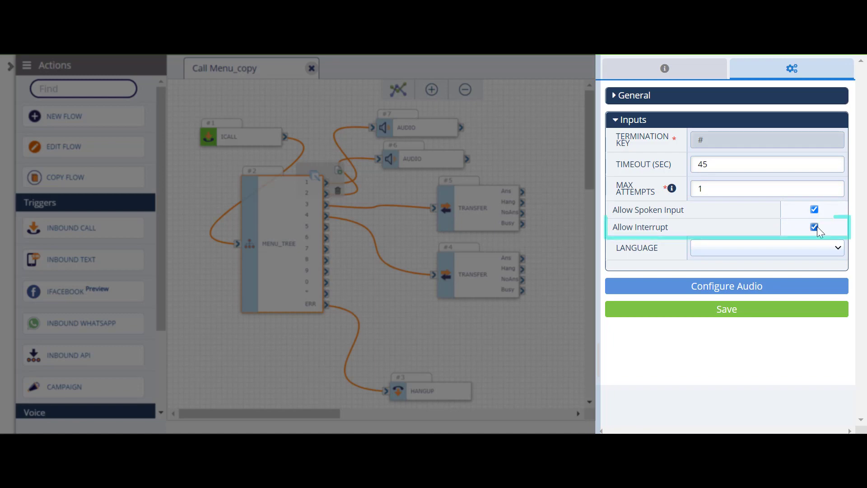
pyautogui.click(834, 252)
pyautogui.click(813, 266)
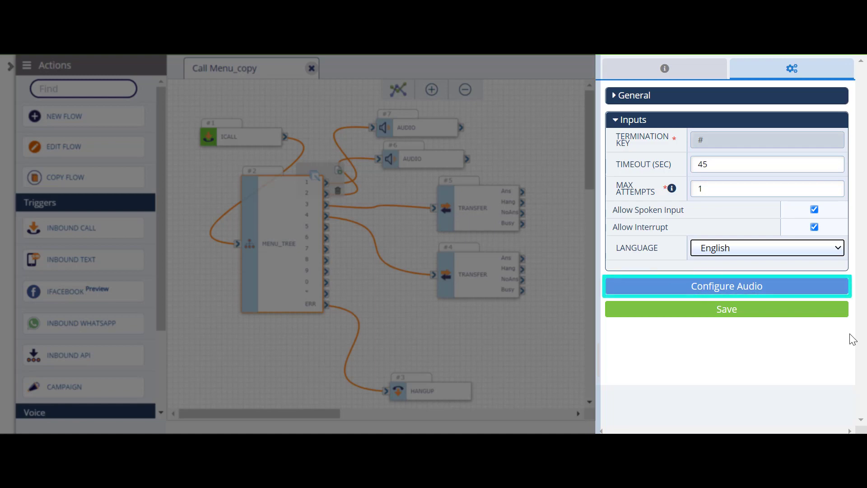
# - Open the menu node's audio configuration and set its channel ID to ICALL_1.CHANNEL_ID
pyautogui.click(833, 291)
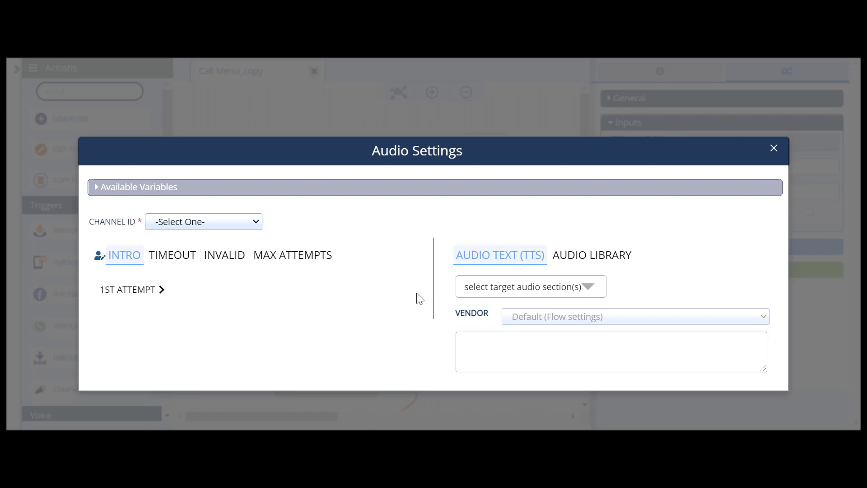
pyautogui.click(260, 222)
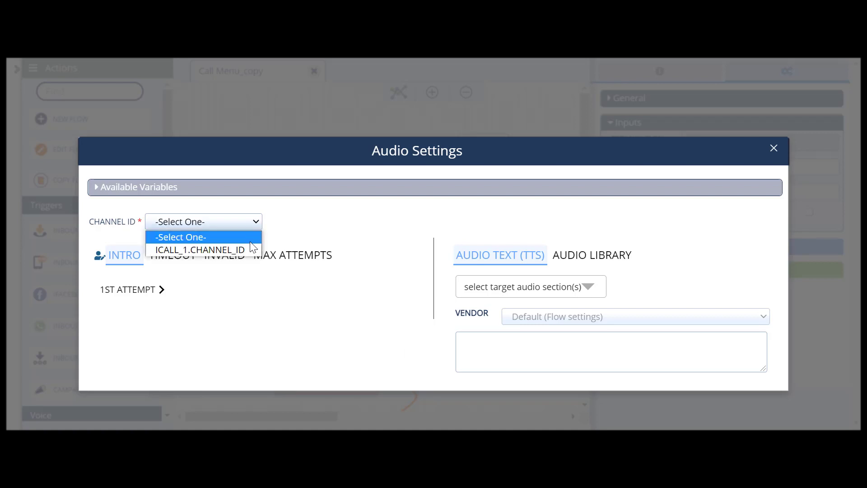
pyautogui.click(248, 249)
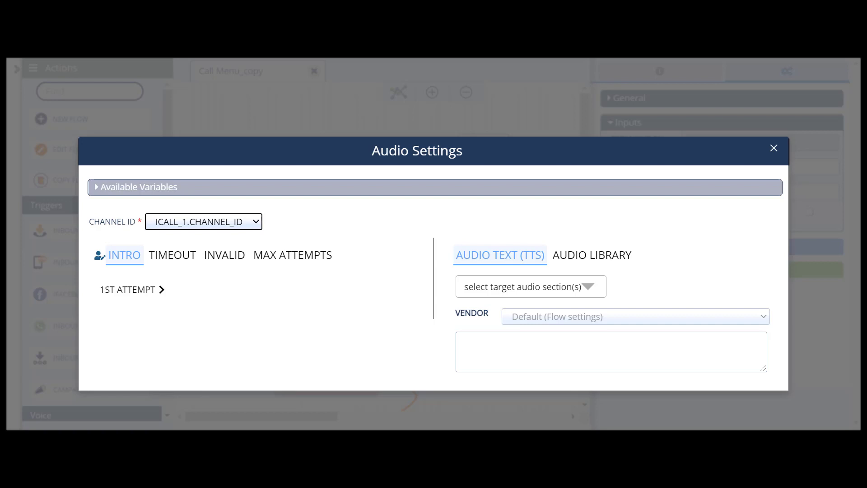
# - Look through the Timeout, Invalid and Max Attempts audio sections, and return to Intro
pyautogui.click(179, 260)
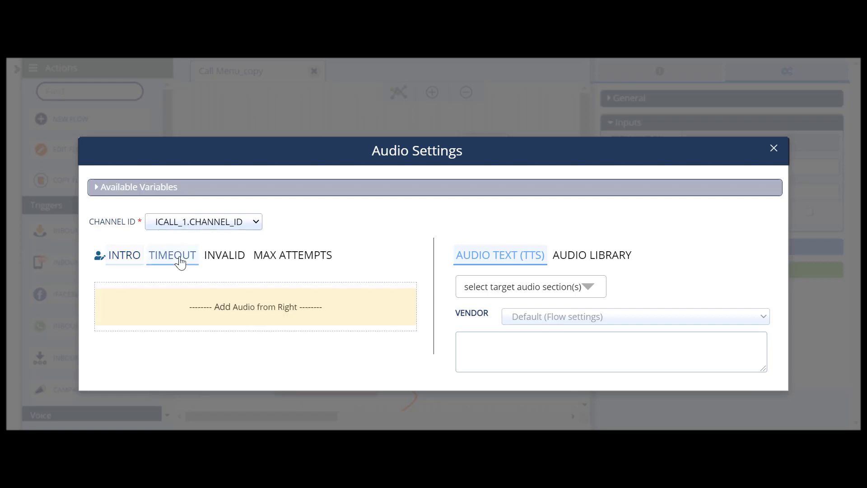
pyautogui.click(232, 264)
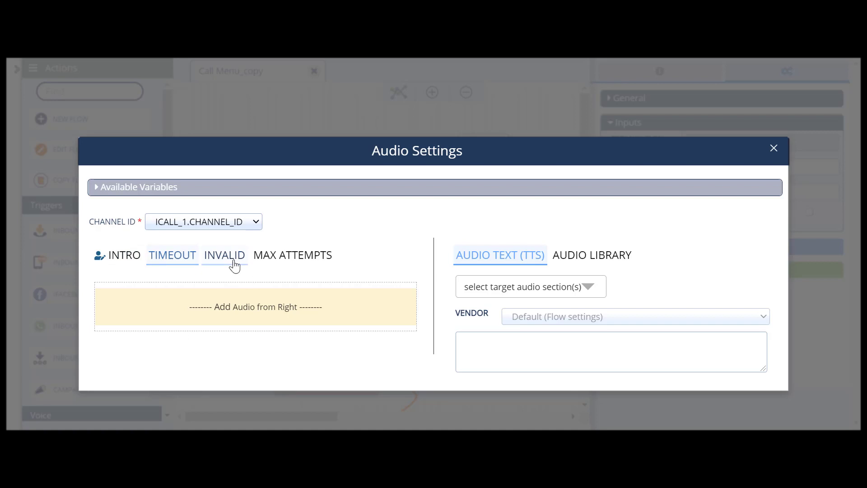
pyautogui.click(275, 261)
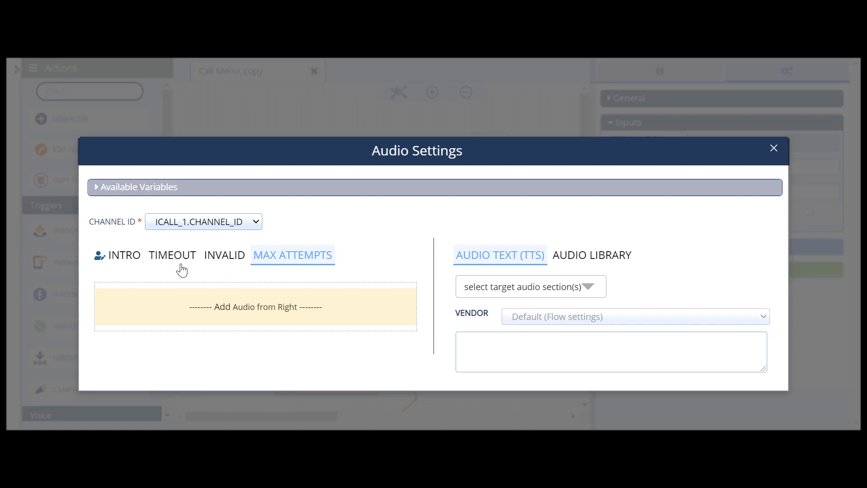
pyautogui.click(131, 259)
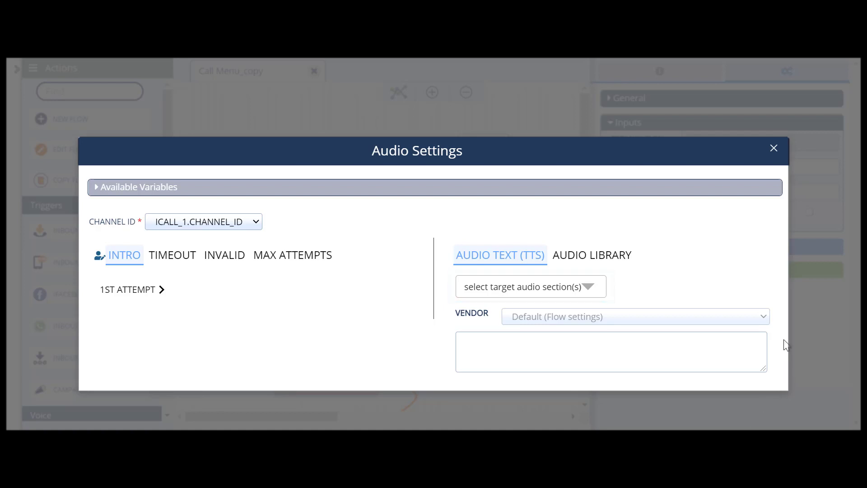
# - Target the text-to-speech audio at the Intro section's 1st attempt
pyautogui.click(590, 288)
pyautogui.click(498, 352)
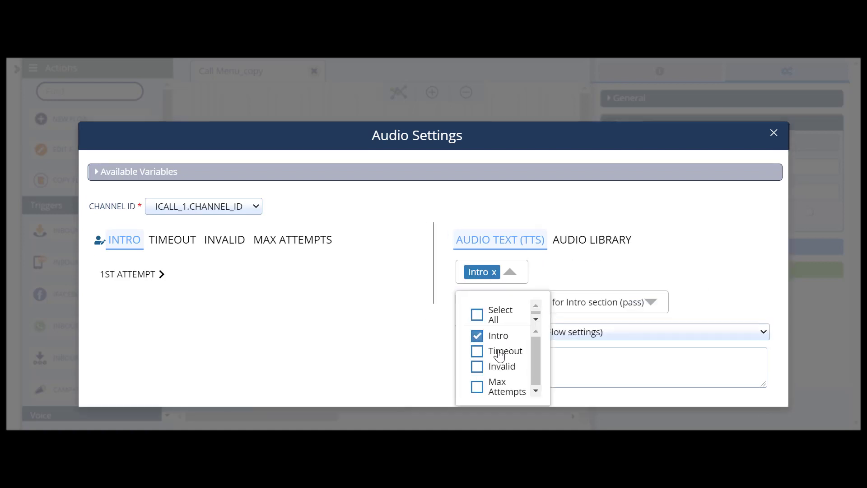
pyautogui.click(701, 236)
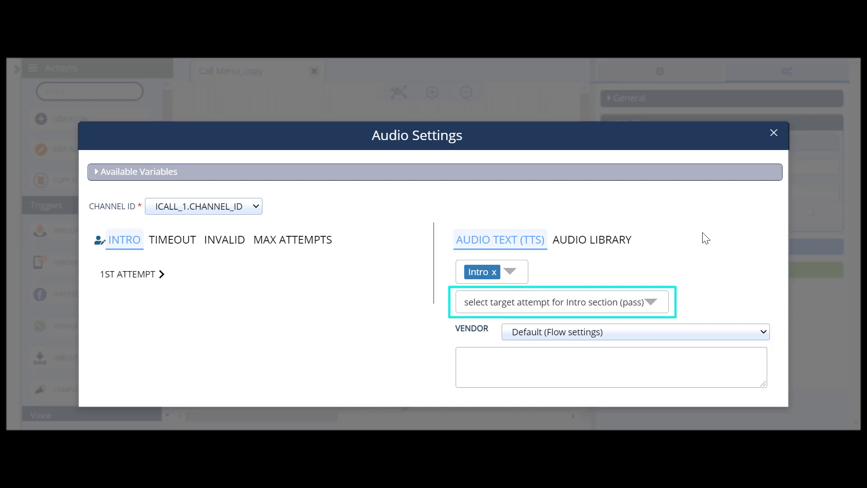
pyautogui.click(652, 304)
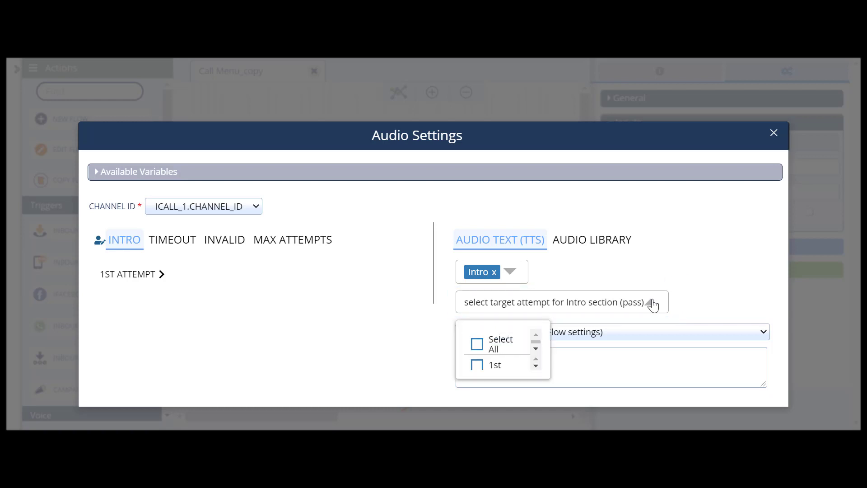
pyautogui.click(478, 365)
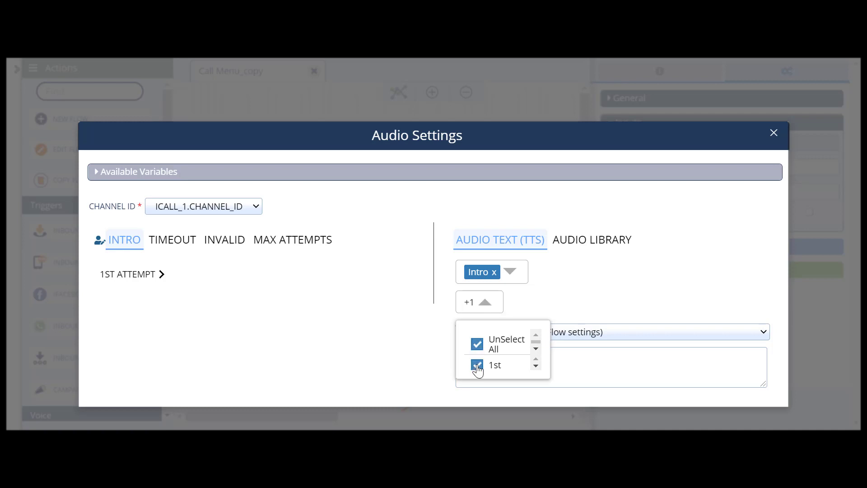
pyautogui.click(645, 281)
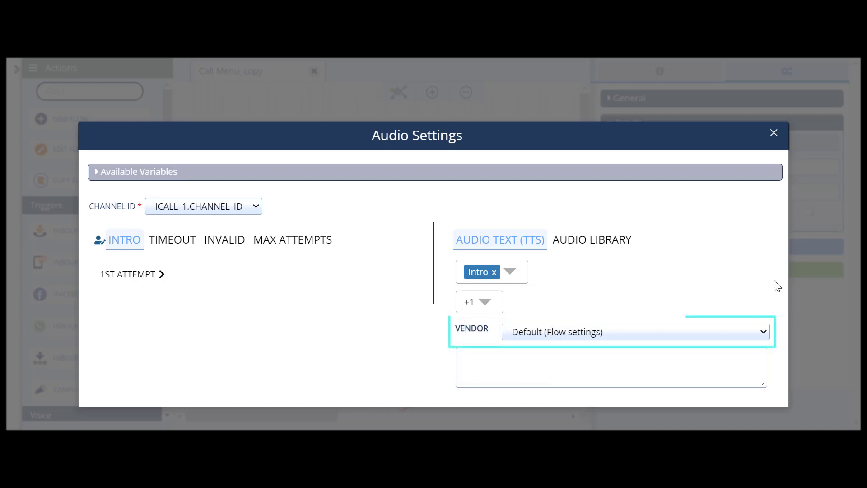
# - Set the text-to-speech vendor to IBM with the voice "Kate: British English female voice."
pyautogui.click(764, 332)
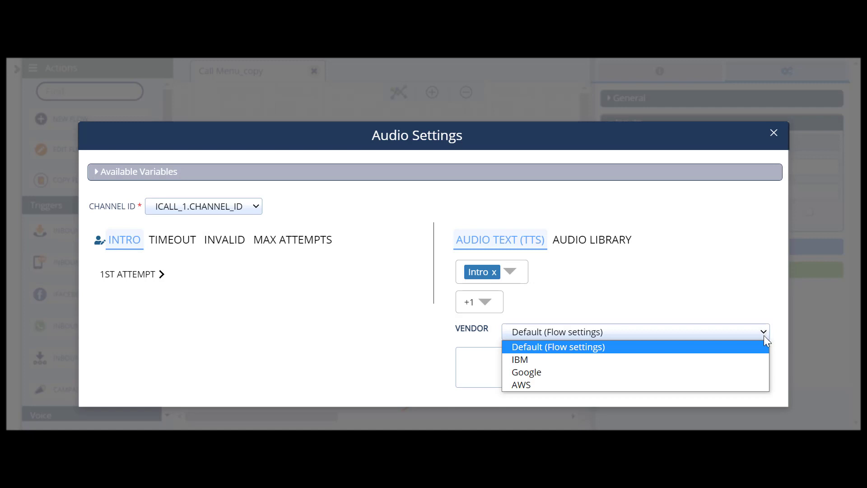
pyautogui.click(684, 358)
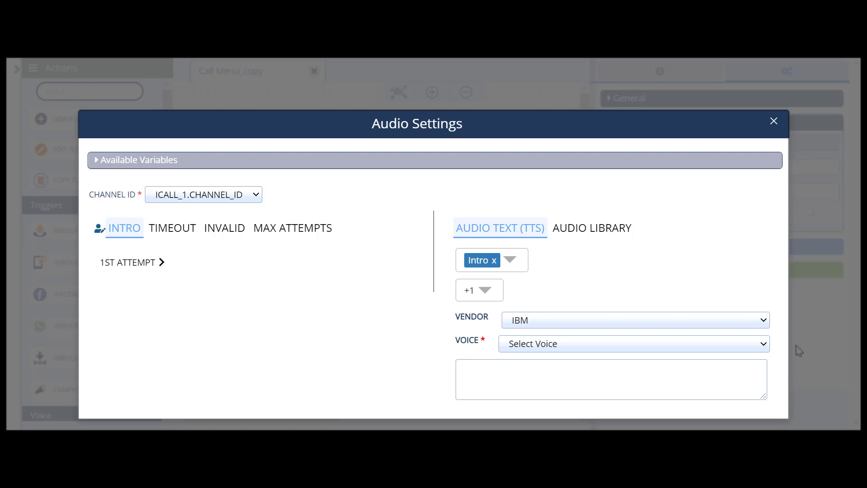
pyautogui.click(764, 344)
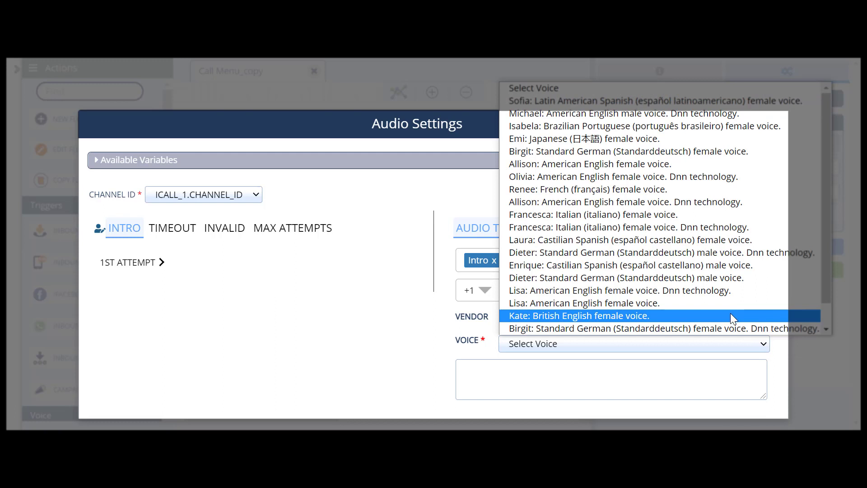
pyautogui.click(730, 315)
# - Paste the Party Thyme Plants menu greeting, add it to the Intro section, and expand the 1st attempt to check it
pyautogui.click(620, 378)
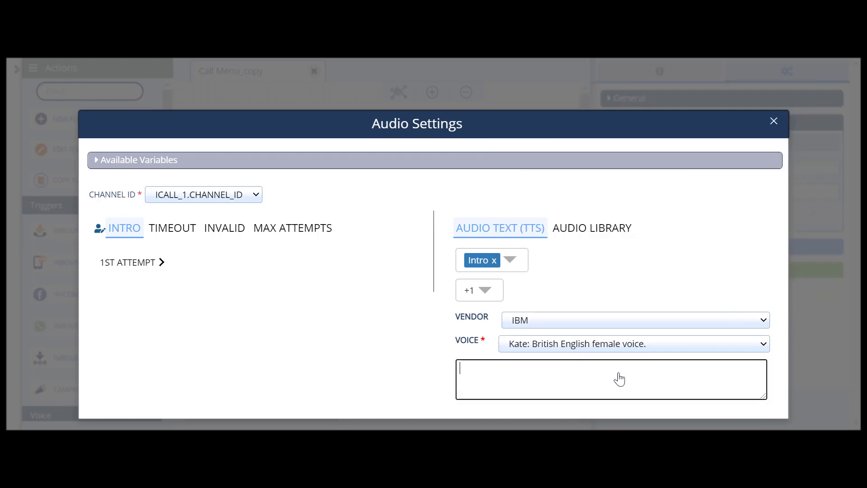
pyautogui.hotkey('ctrl', 'v')
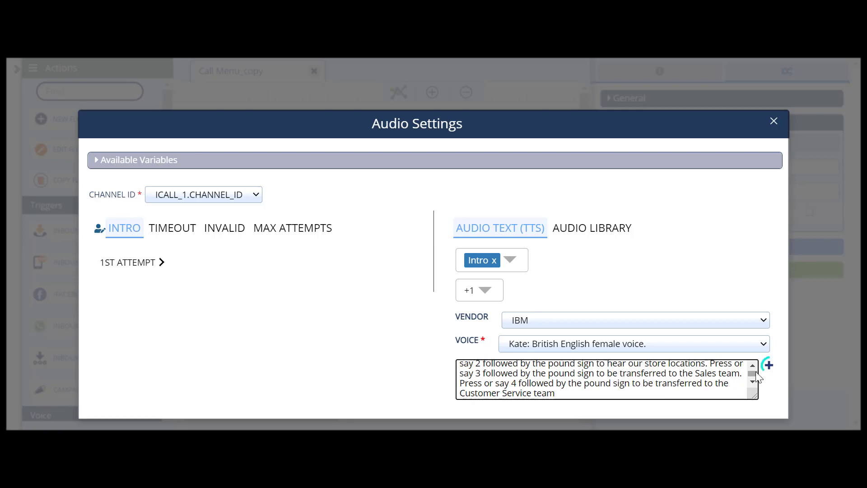
pyautogui.click(768, 366)
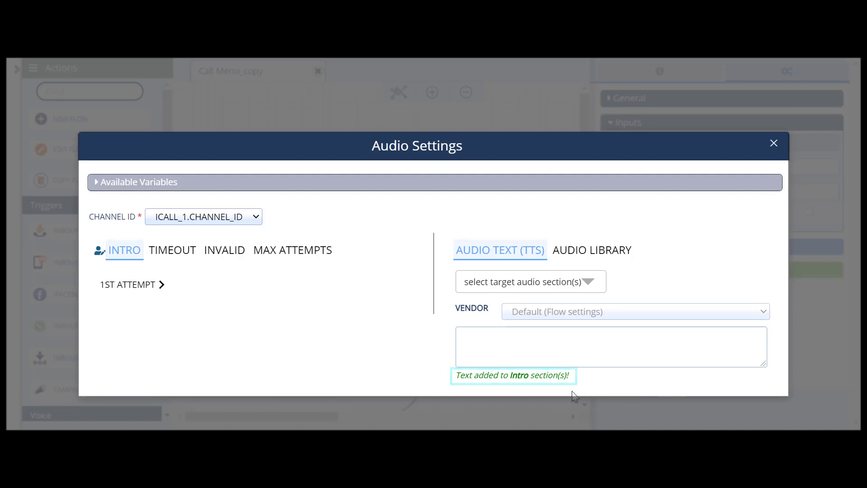
pyautogui.click(129, 286)
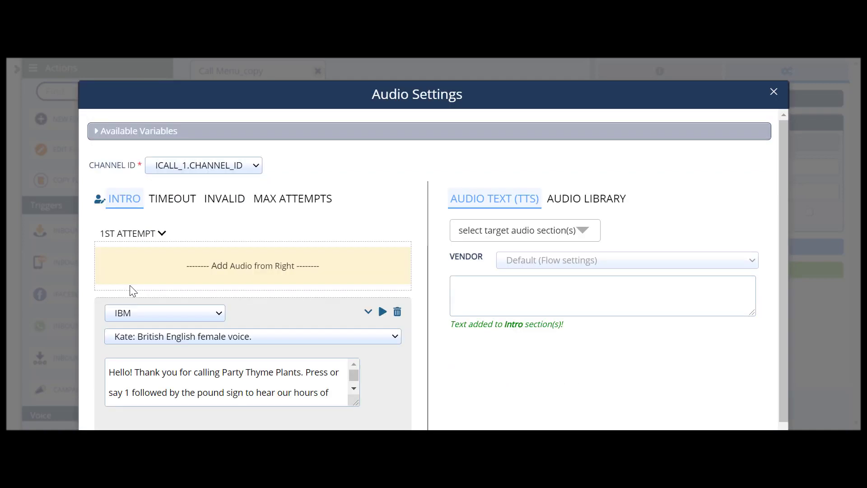
pyautogui.scroll(-1, 86, 298)
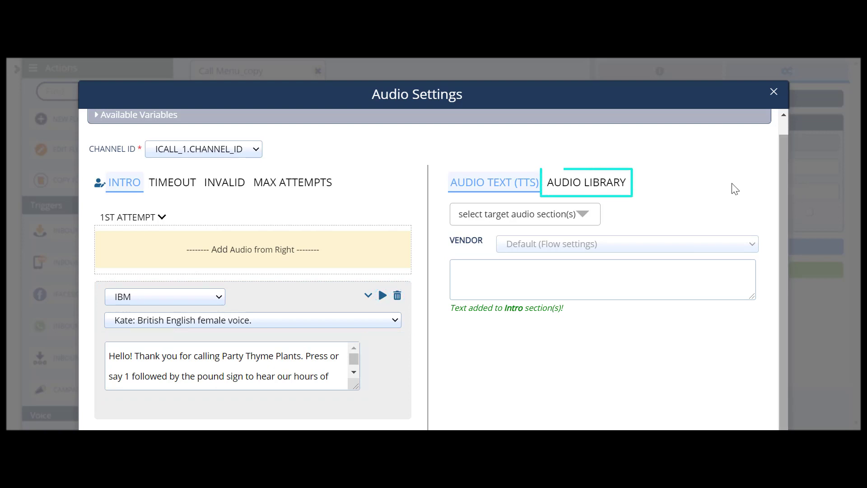
# - Add the Session Timeout recording from the audio library to the Timeout section
pyautogui.click(606, 187)
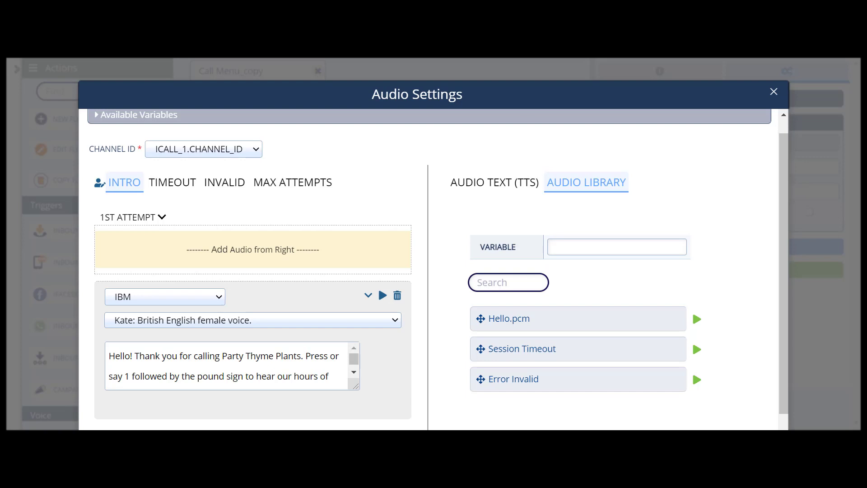
pyautogui.click(184, 188)
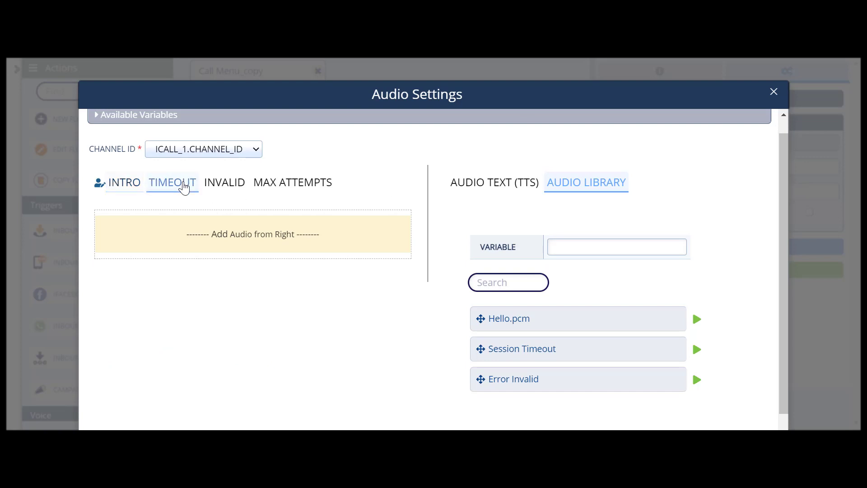
pyautogui.moveTo(501, 344); pyautogui.dragTo(254, 243)
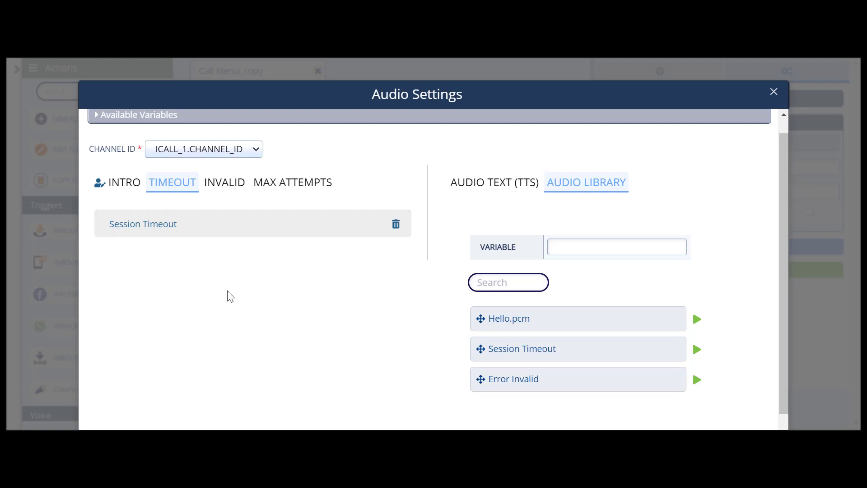
# - Add the Error Invalid recording to both the Invalid and Max Attempts sections, and close the audio settings
pyautogui.click(229, 186)
pyautogui.moveTo(491, 382); pyautogui.dragTo(278, 246)
pyautogui.click(294, 186)
pyautogui.moveTo(490, 379); pyautogui.dragTo(270, 240)
pyautogui.click(774, 93)
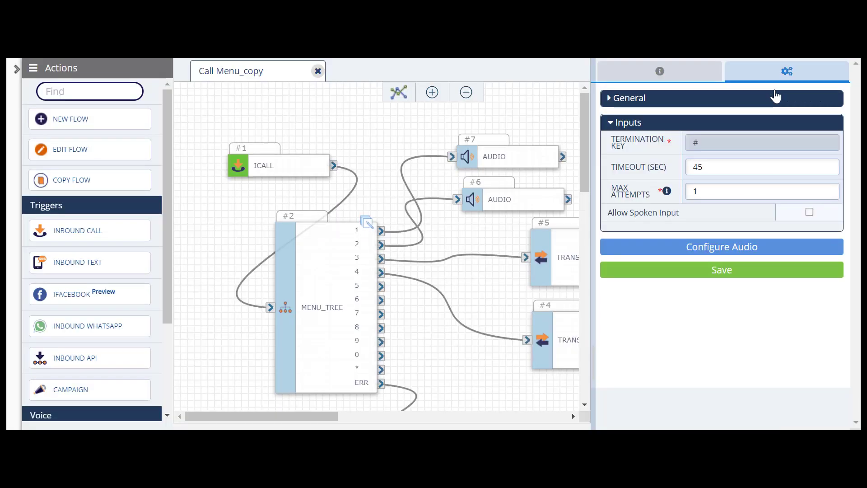